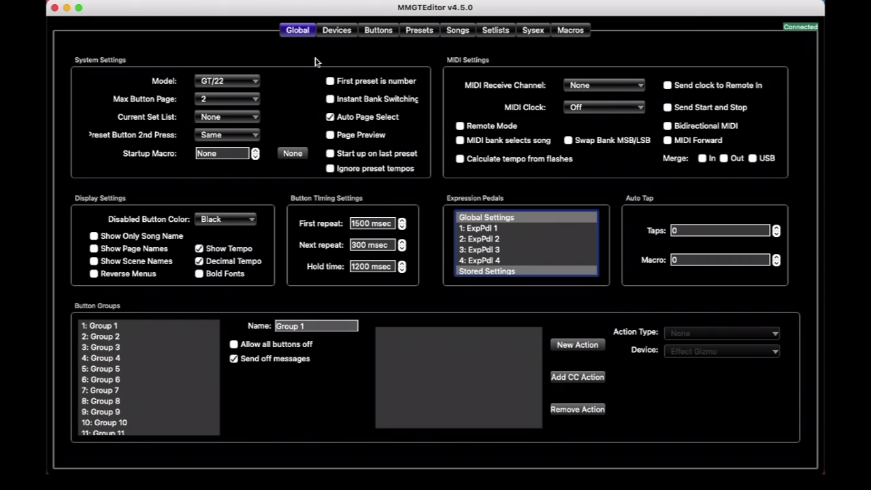
# On the Devices page, set Device 1's manufacturer to Fractal Audio and model to Axe-Fx III.
pyautogui.click(344, 34)
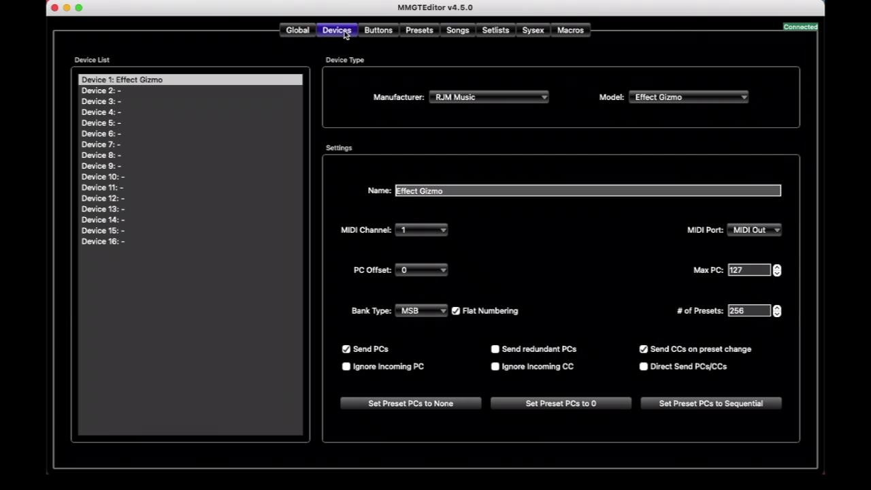
pyautogui.click(466, 100)
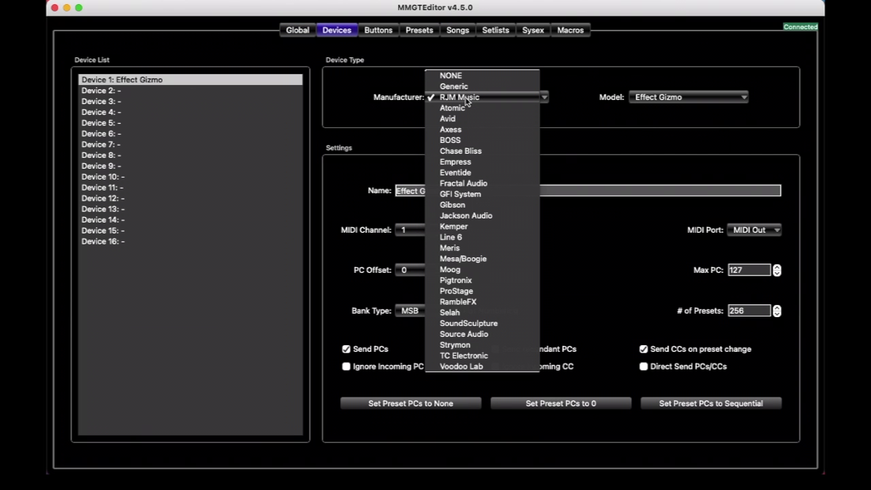
pyautogui.click(507, 184)
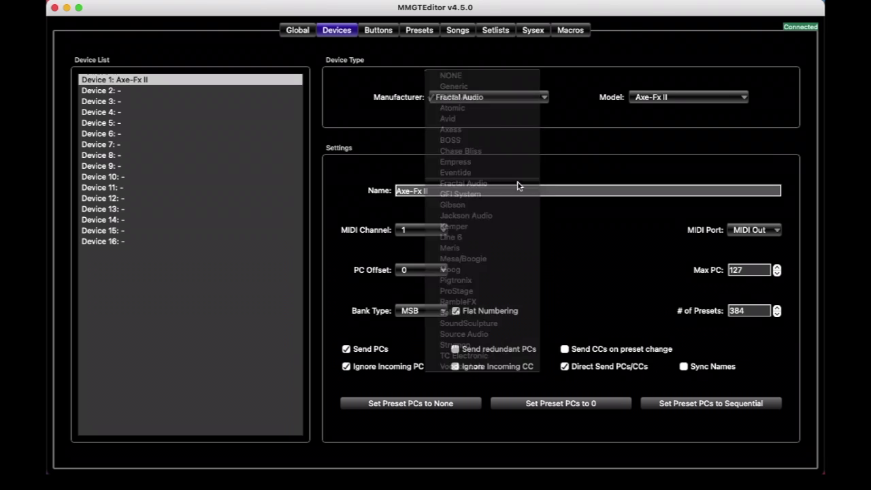
pyautogui.click(687, 103)
pyautogui.click(682, 163)
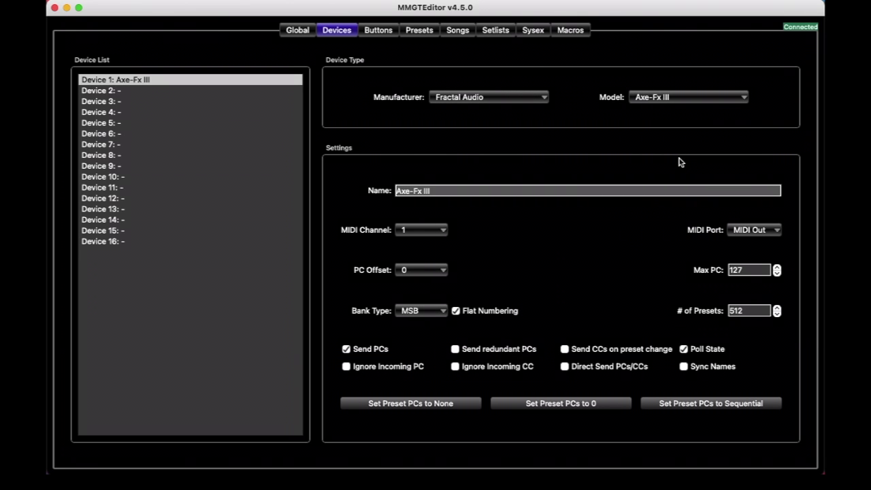
# Switch to the Buttons page to show Page 1's Loop, Preset and Bank footswitches.
pyautogui.click(387, 37)
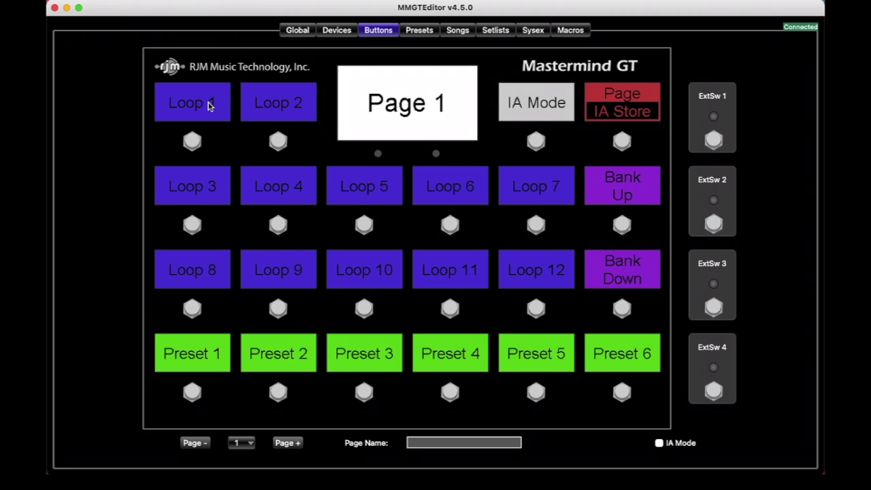
# Show the Type submenu for the Loop 1 footswitch, where IA is the current type.
pyautogui.rightClick(209, 106)
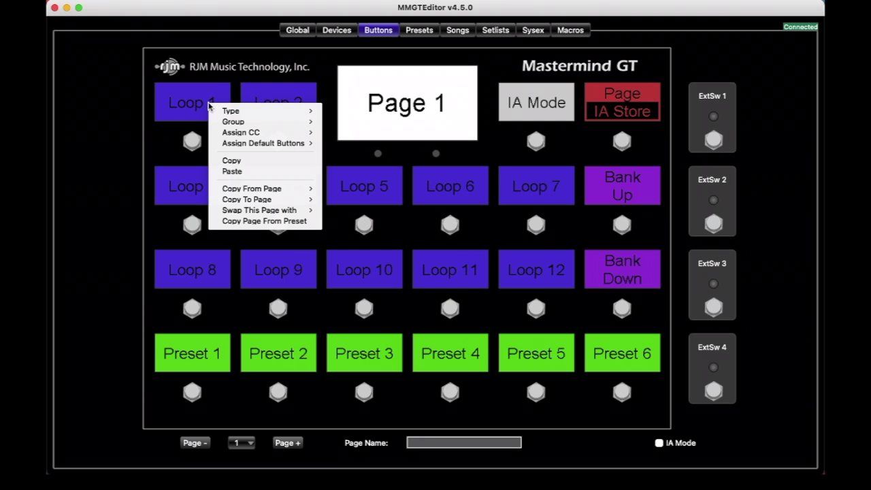
pyautogui.click(237, 81)
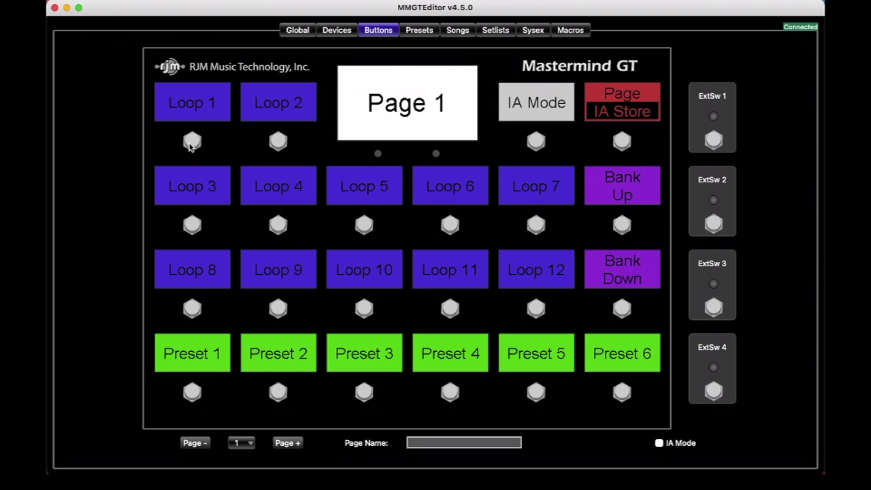
pyautogui.rightClick(199, 100)
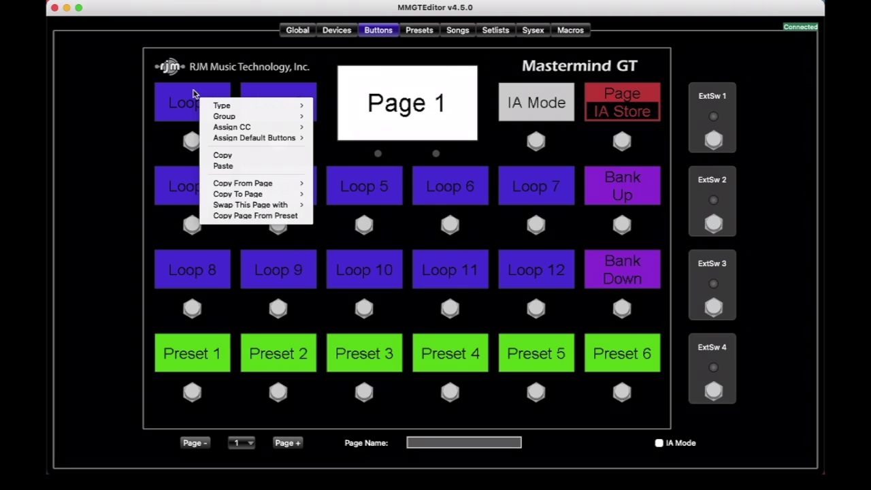
pyautogui.moveTo(240, 108)
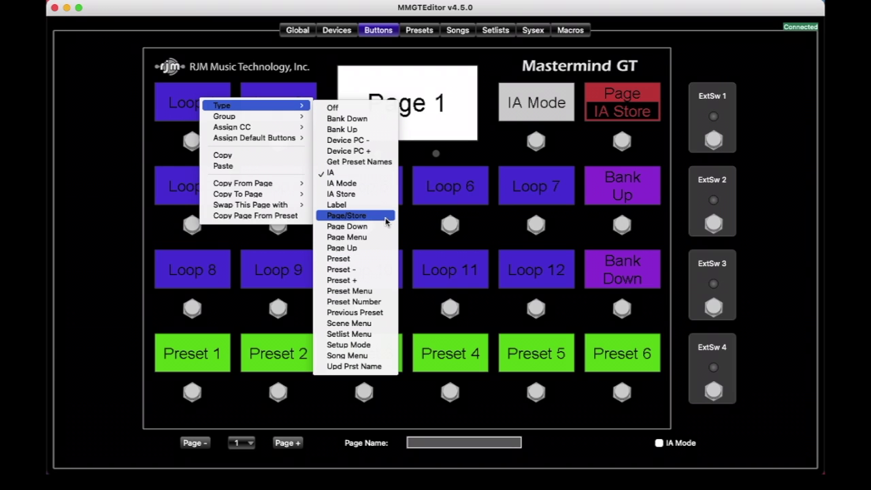
# Change the Loop 8 and Loop 9 footswitches to the Preset type.
pyautogui.click(425, 234)
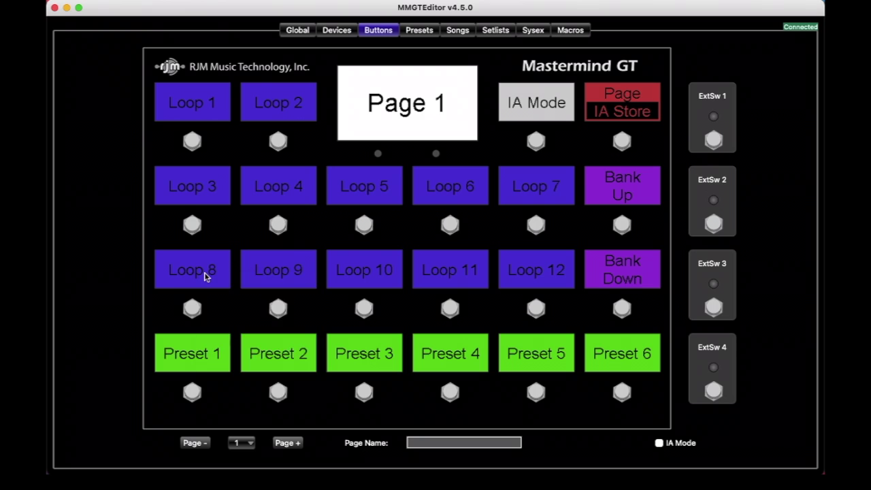
pyautogui.rightClick(206, 276)
pyautogui.moveTo(219, 281)
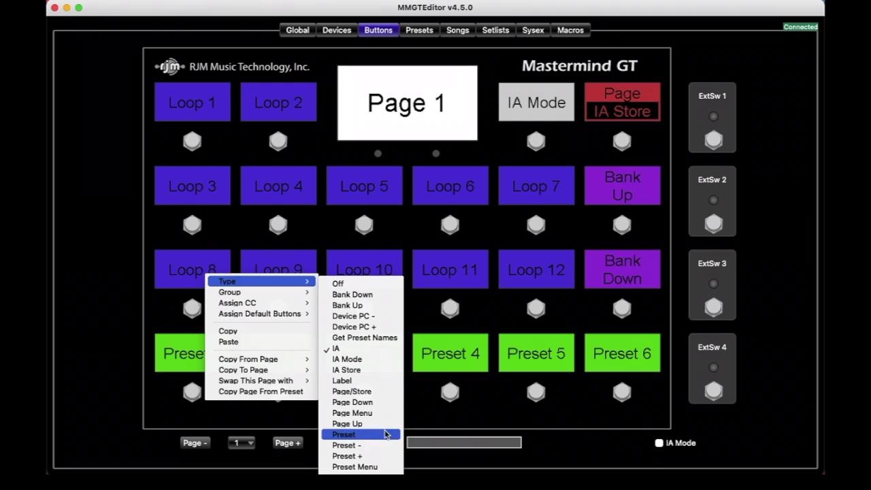
pyautogui.click(383, 434)
pyautogui.rightClick(290, 269)
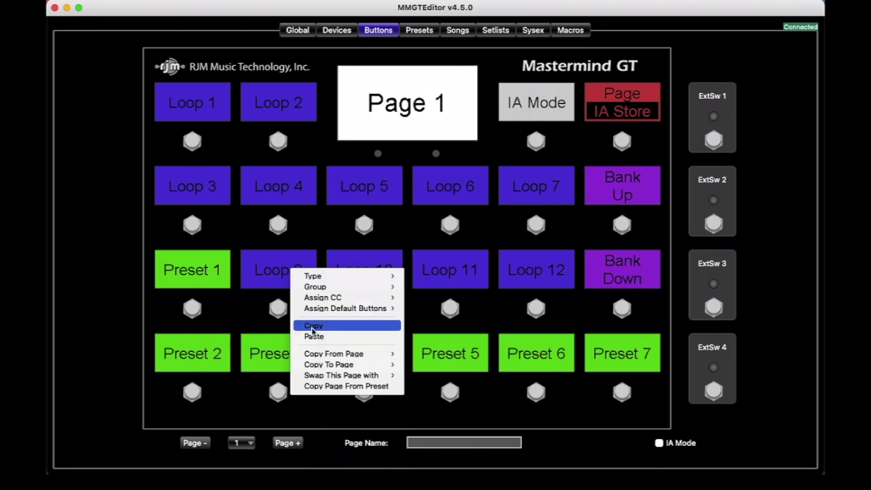
pyautogui.moveTo(379, 296)
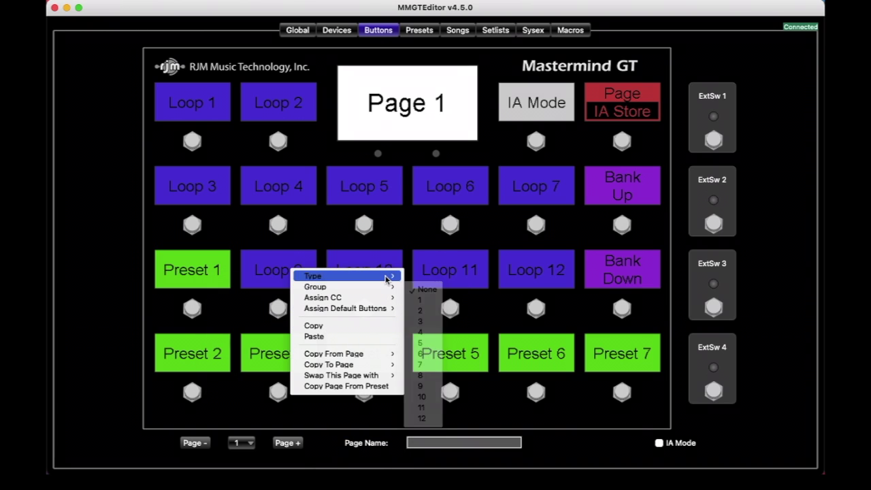
pyautogui.moveTo(384, 276)
pyautogui.click(455, 429)
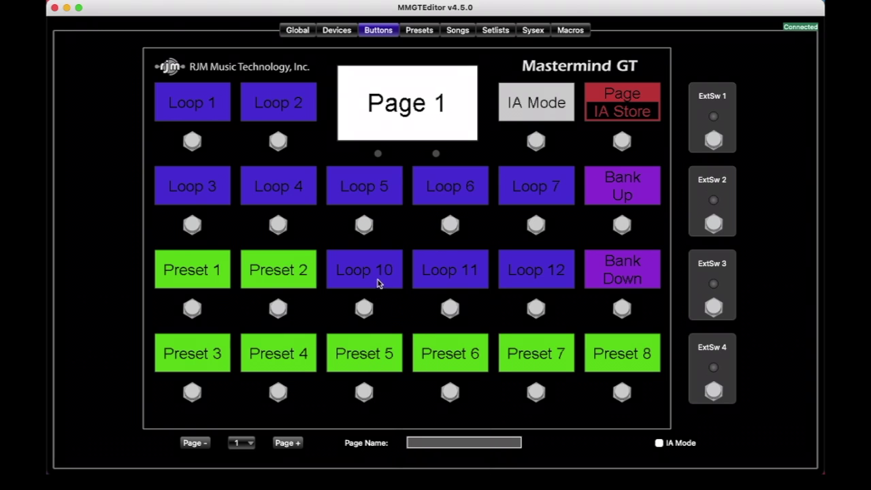
# Change the Loop 10 and Loop 11 footswitches to the Preset type.
pyautogui.rightClick(382, 284)
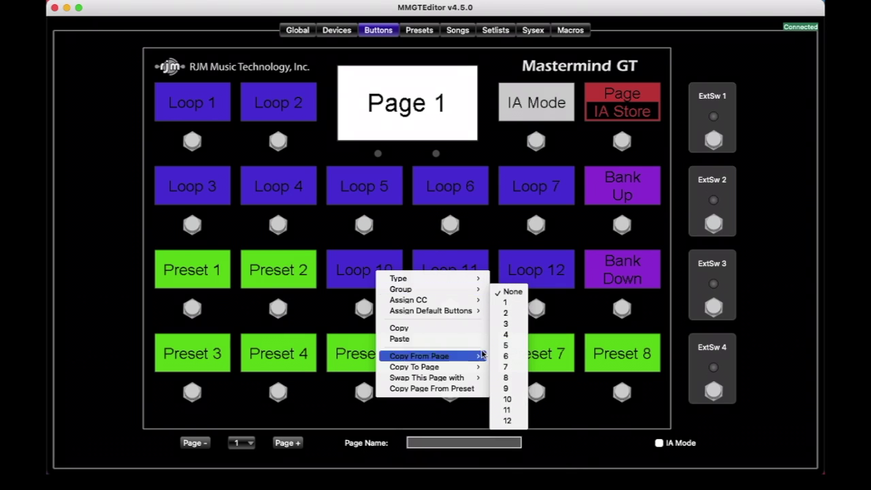
pyautogui.moveTo(470, 279)
pyautogui.click(539, 431)
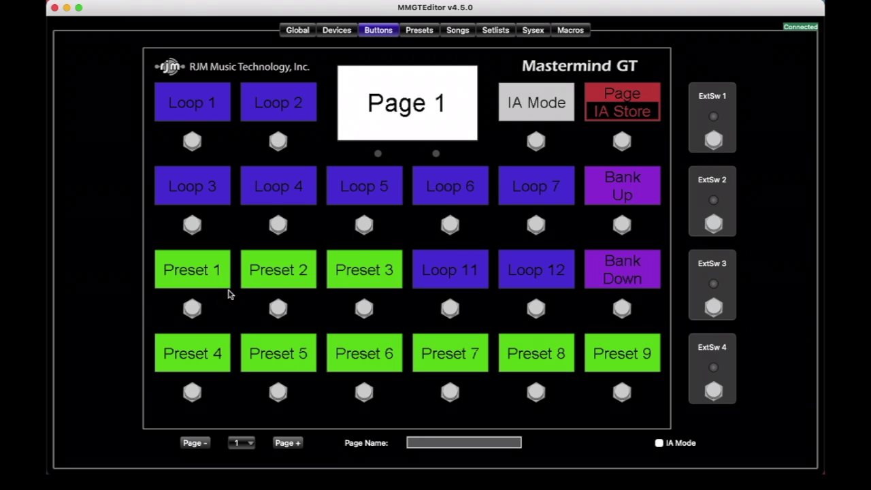
pyautogui.rightClick(438, 273)
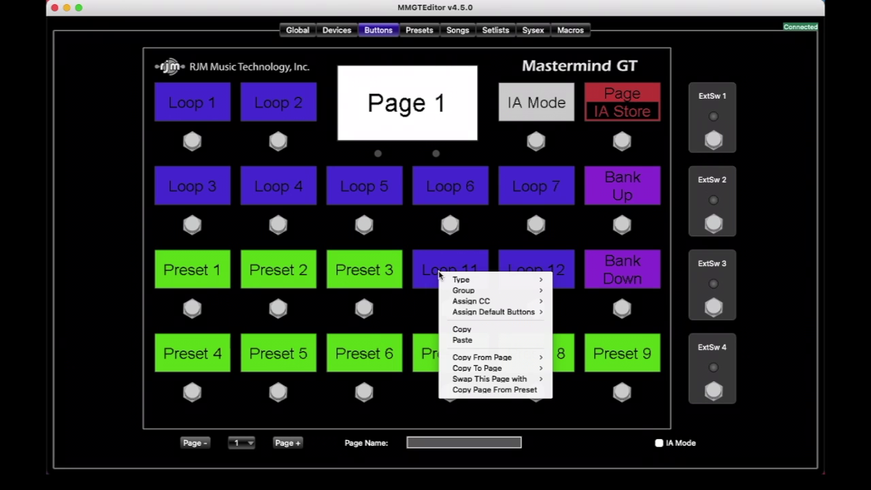
pyautogui.moveTo(479, 280)
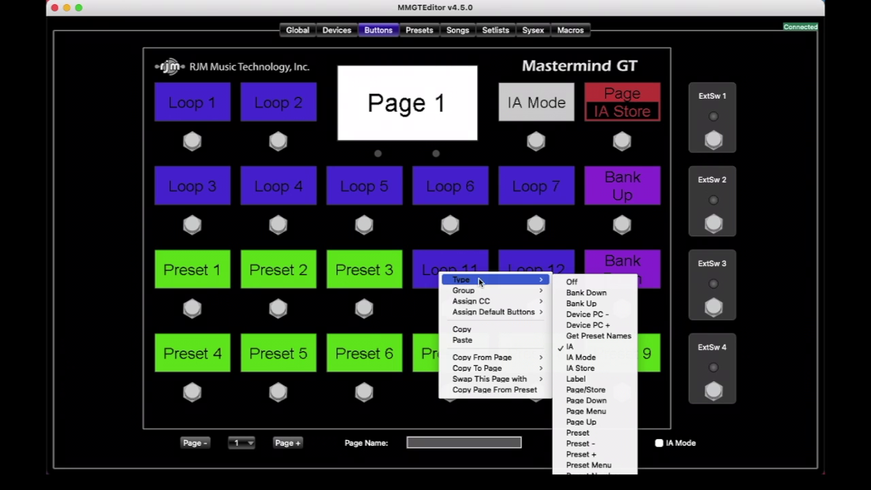
pyautogui.click(606, 434)
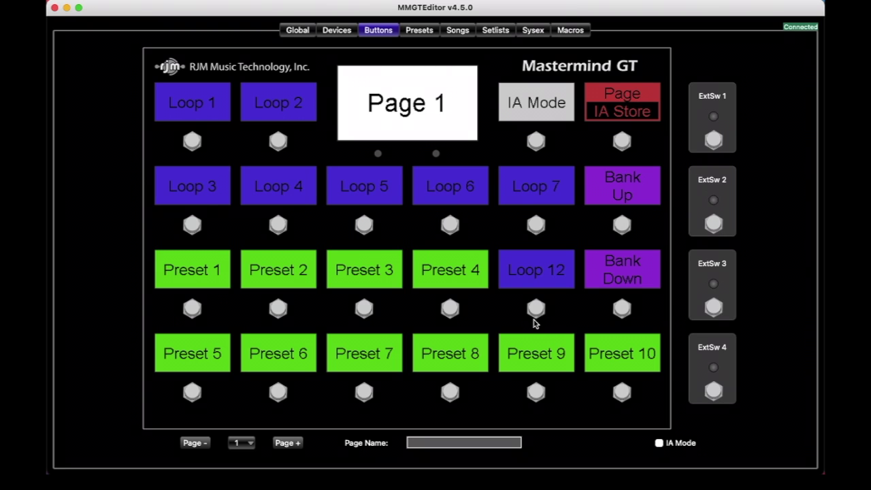
pyautogui.rightClick(524, 268)
# Set the Loop 12 footswitch's type to Preset.
pyautogui.moveTo(552, 277)
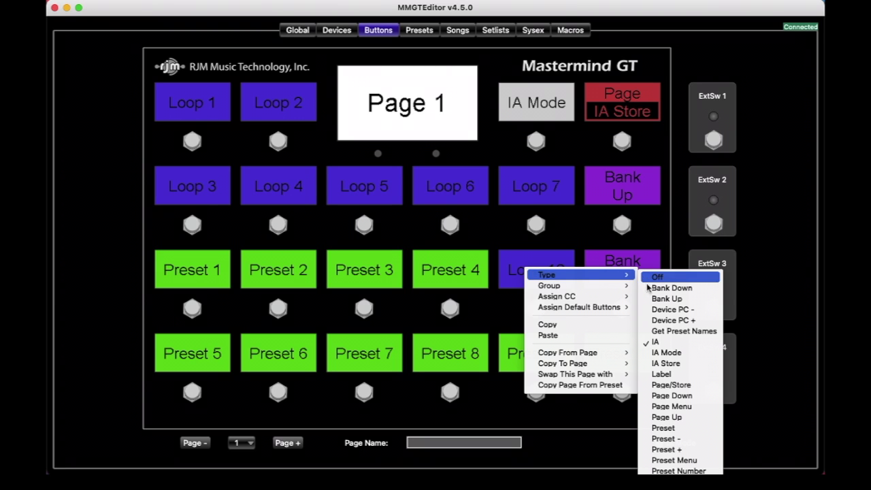
pyautogui.click(656, 428)
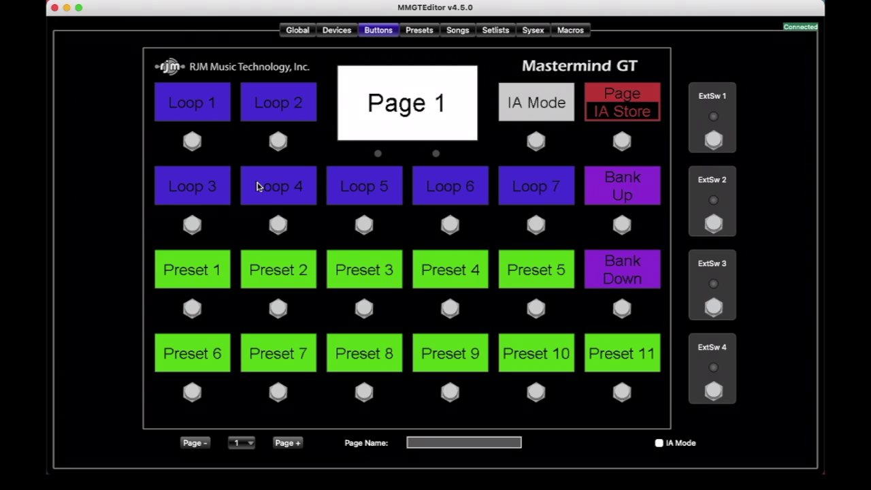
# Assign the Axe-Fx III Delay 1 CC to the Loop 3 button.
pyautogui.rightClick(209, 179)
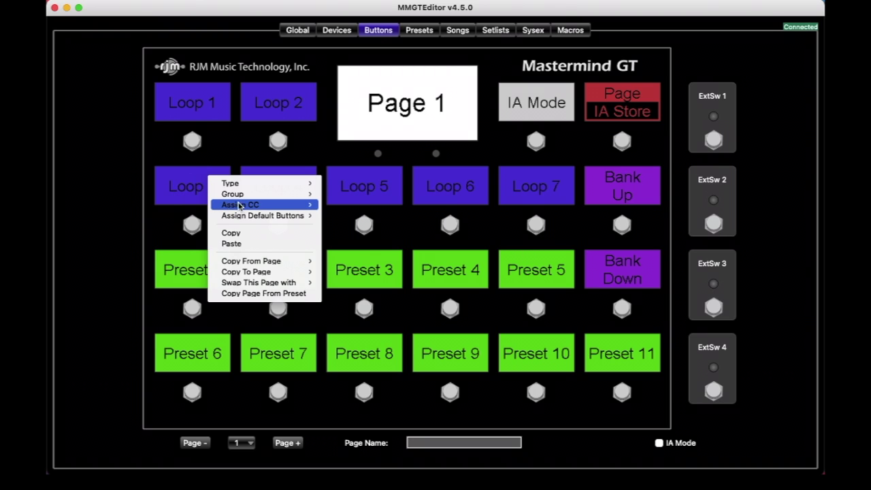
pyautogui.moveTo(269, 206)
pyautogui.moveTo(347, 207)
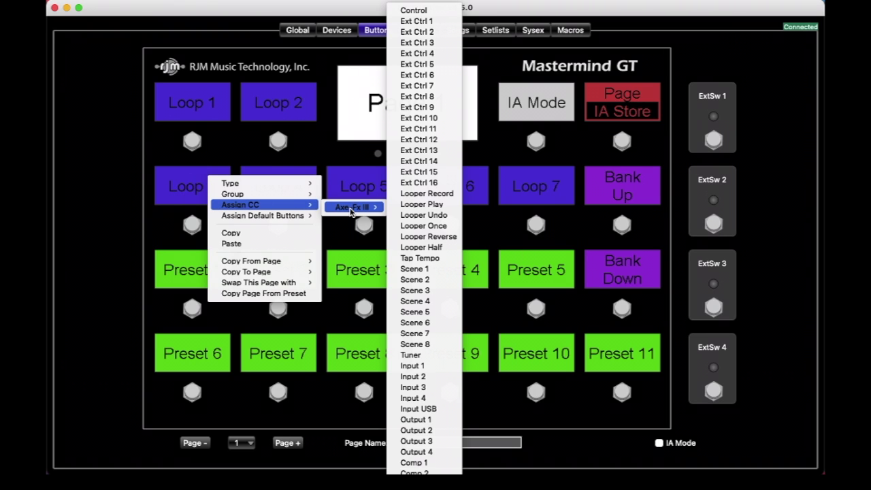
pyautogui.scroll(-15, 421, 212)
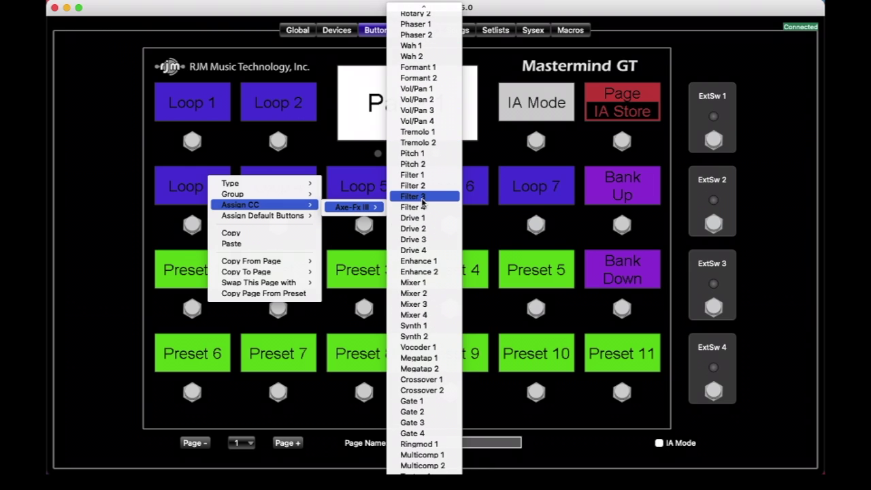
pyautogui.scroll(10, 423, 202)
pyautogui.scroll(-1, 422, 202)
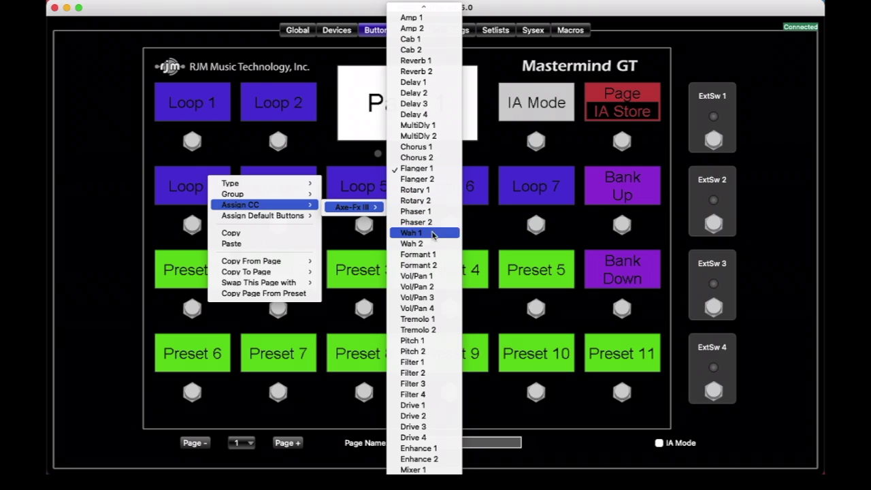
pyautogui.scroll(6, 436, 242)
pyautogui.scroll(-1, 436, 241)
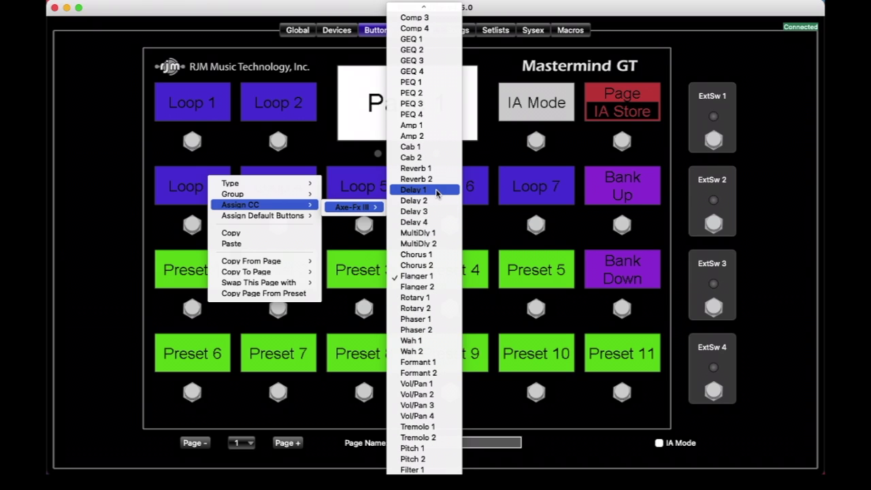
pyautogui.click(436, 193)
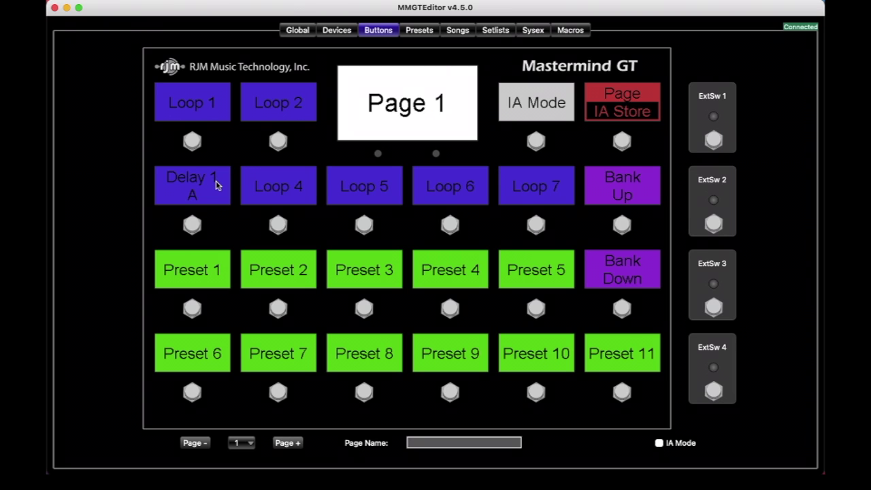
# Assign the Axe-Fx III GEQ 1 CC to the Loop 4 button.
pyautogui.rightClick(289, 187)
pyautogui.moveTo(329, 196)
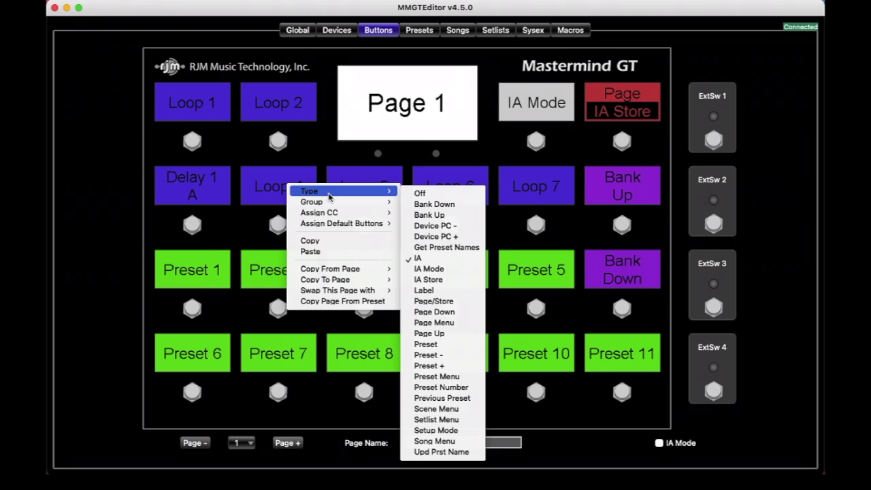
pyautogui.moveTo(435, 215)
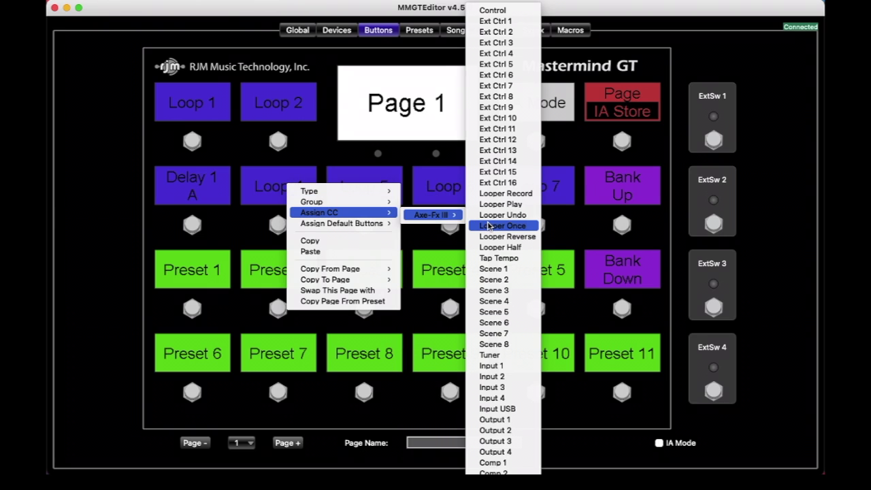
pyautogui.scroll(-5, 488, 226)
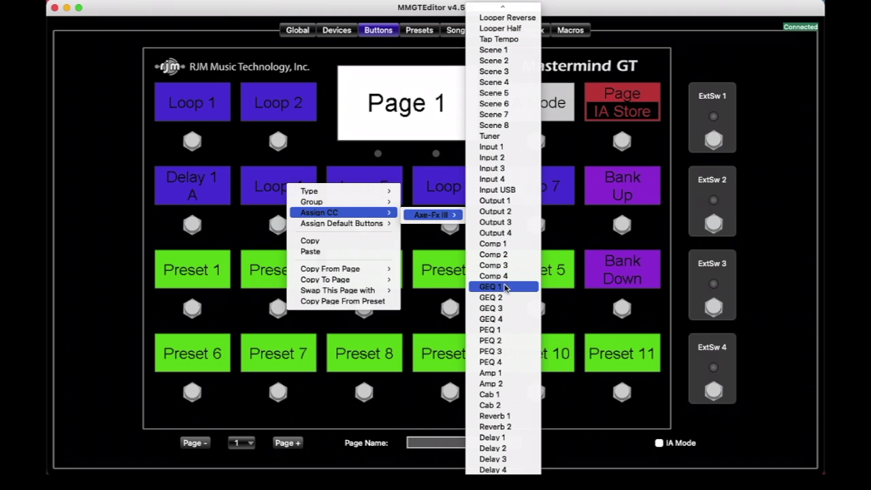
pyautogui.click(505, 287)
# Leave Loop 6 and Loop 5 unchanged, closing their menus without assigning anything.
pyautogui.rightClick(394, 189)
pyautogui.moveTo(487, 206)
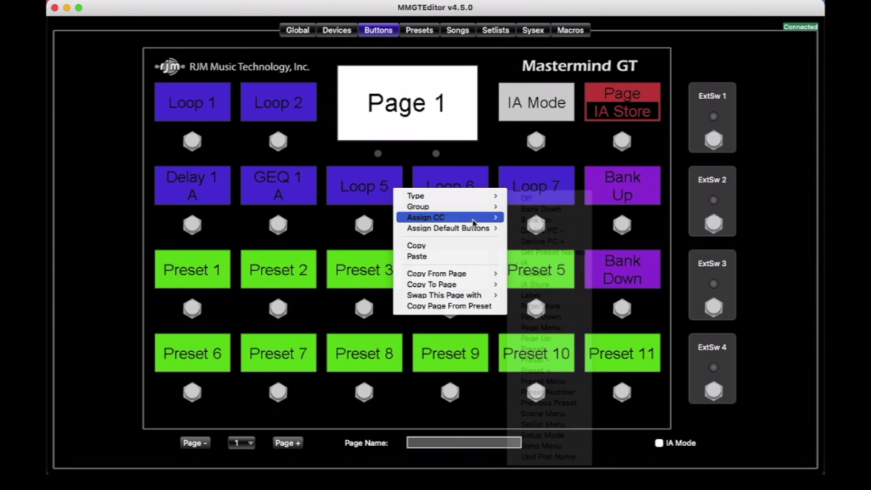
pyautogui.moveTo(537, 219)
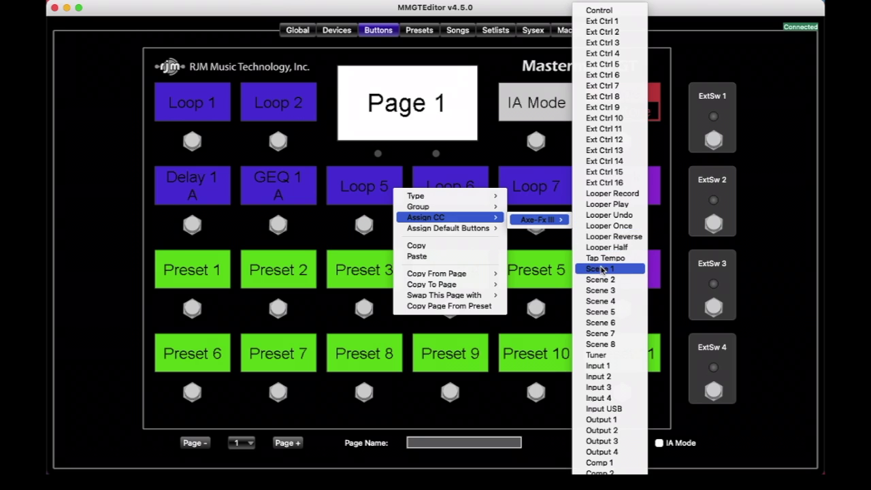
pyautogui.click(602, 270)
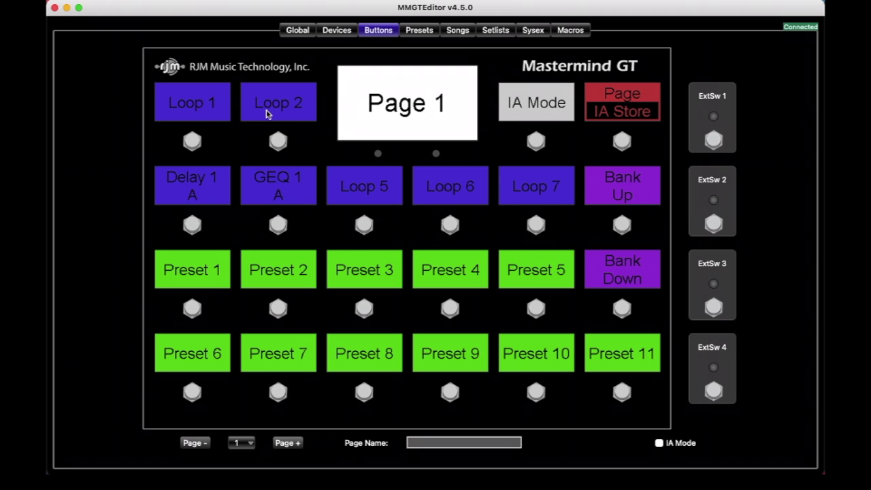
pyautogui.rightClick(365, 185)
pyautogui.moveTo(419, 215)
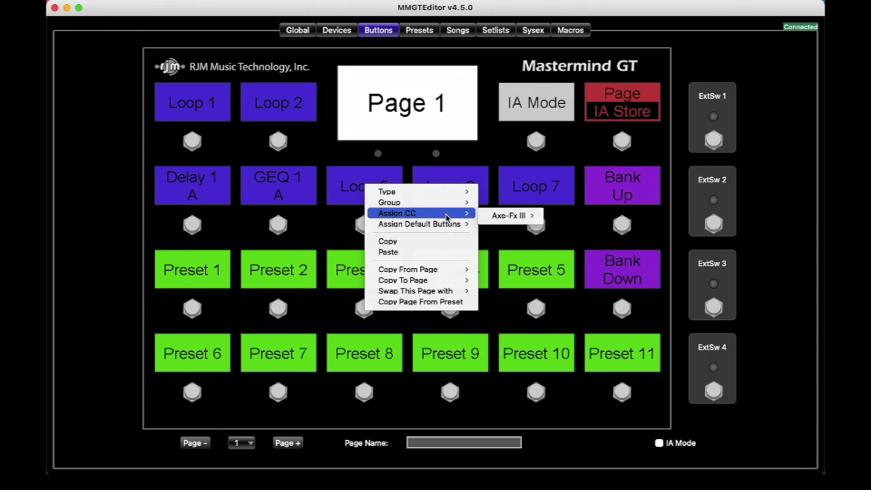
pyautogui.click(509, 215)
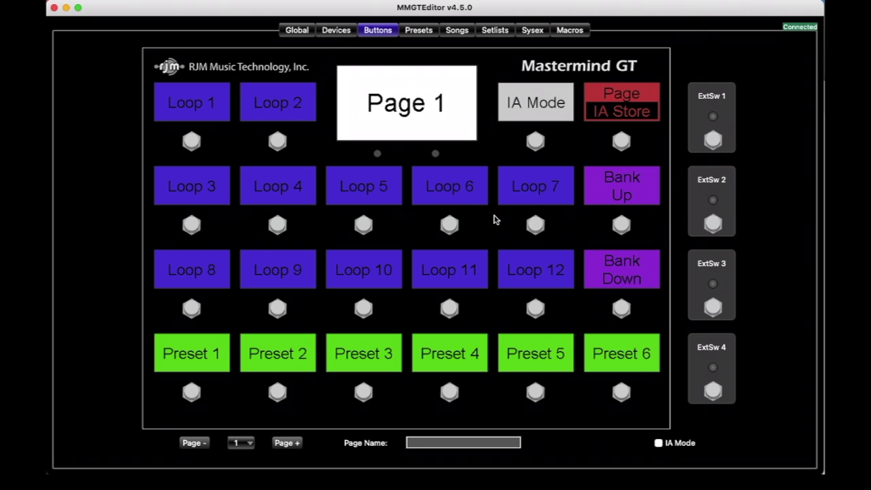
# Load the Axe-Fx III default IA buttons onto Page 1, confirming the overwrite.
pyautogui.rightClick(457, 186)
pyautogui.moveTo(481, 223)
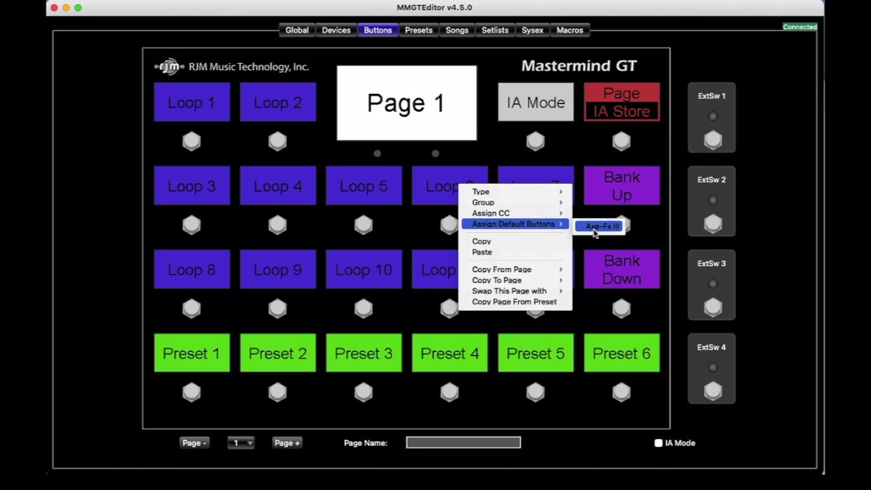
pyautogui.click(594, 231)
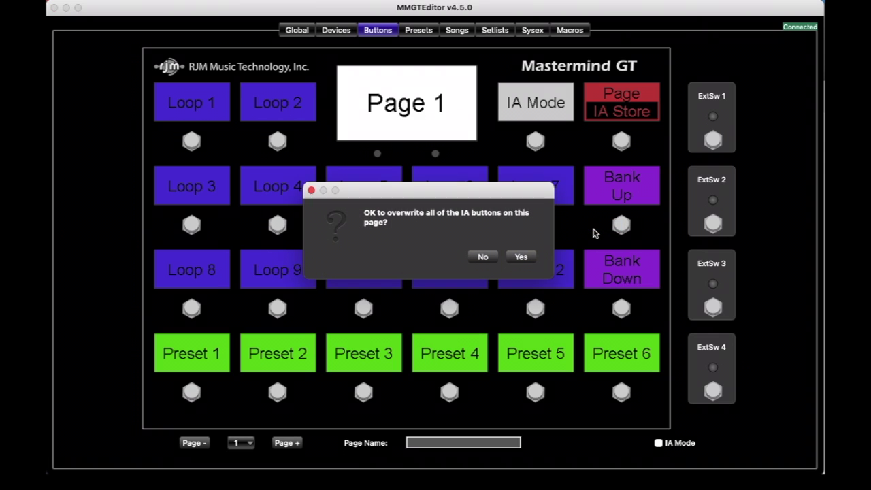
pyautogui.click(523, 257)
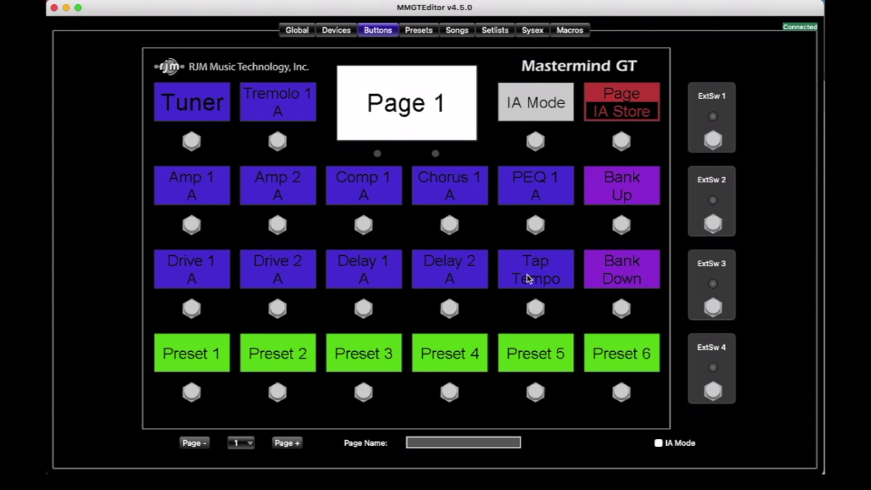
pyautogui.click(665, 443)
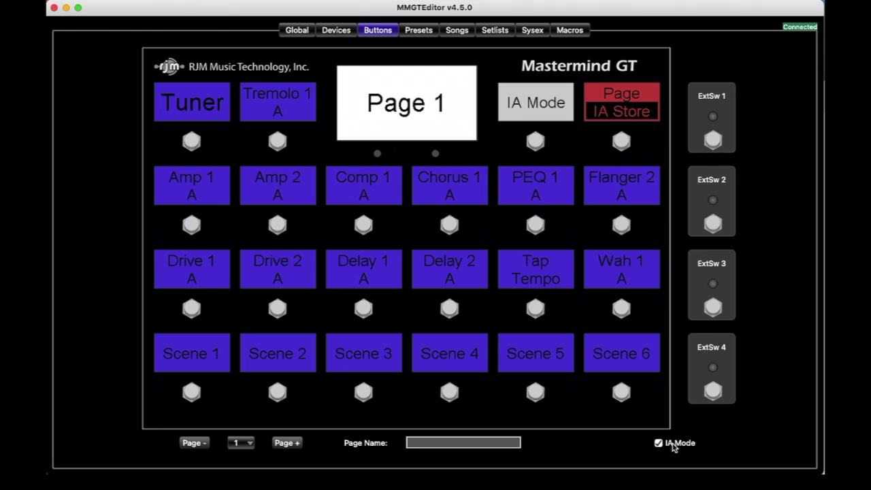
pyautogui.click(672, 444)
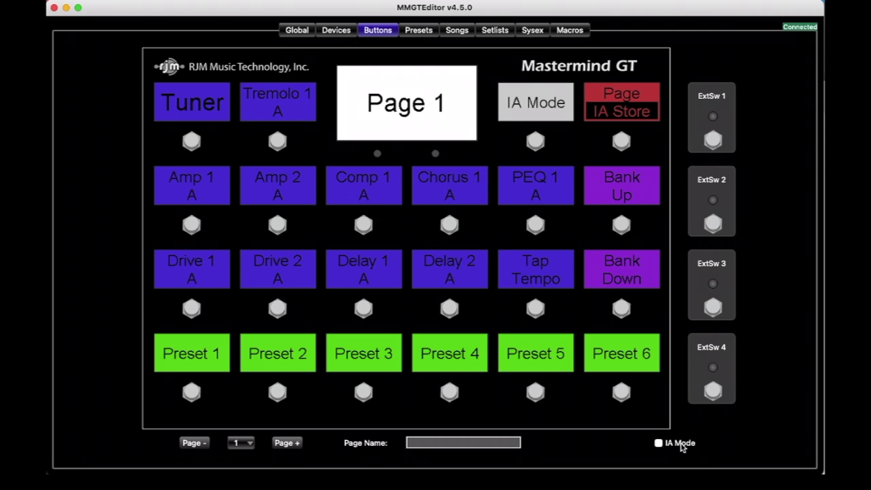
pyautogui.click(682, 443)
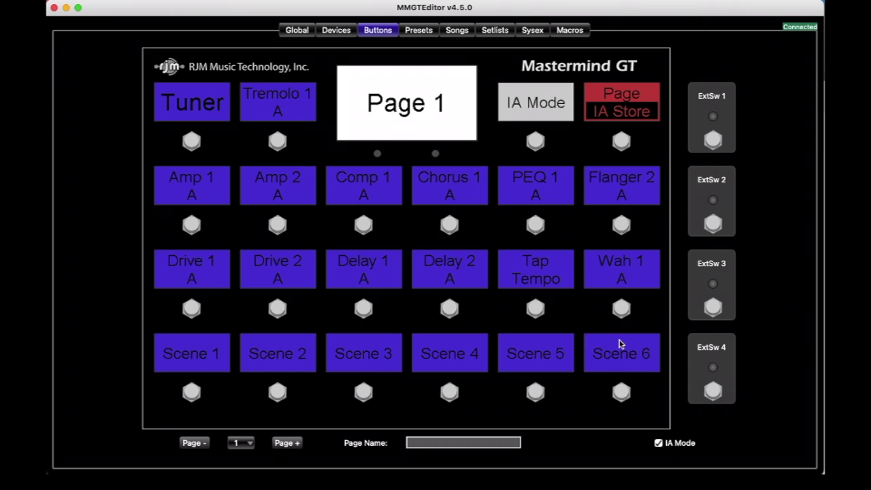
pyautogui.click(670, 442)
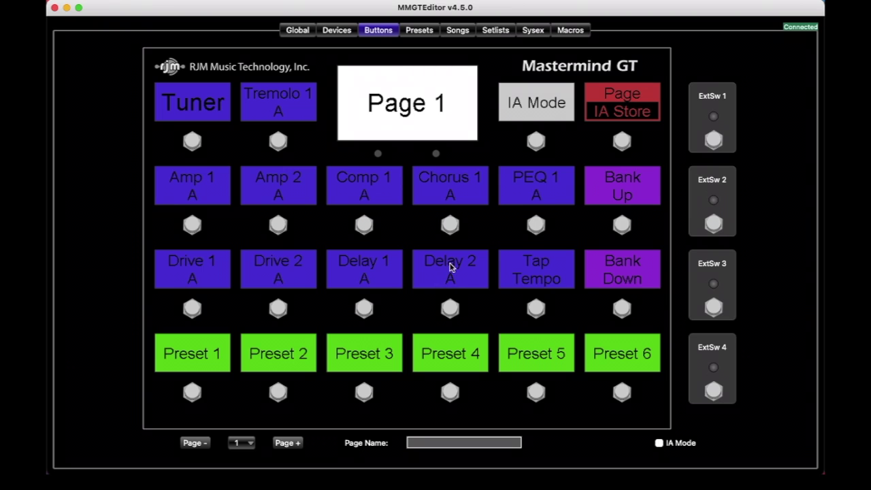
# Swap Chorus 1 with Tremolo 1, then swap Comp 1 with Tremolo 1.
pyautogui.rightClick(454, 186)
pyautogui.moveTo(509, 217)
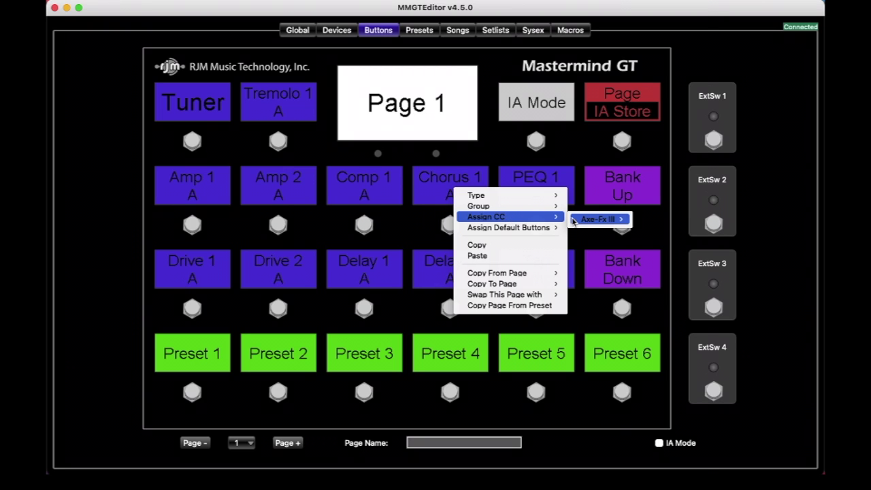
pyautogui.moveTo(602, 222)
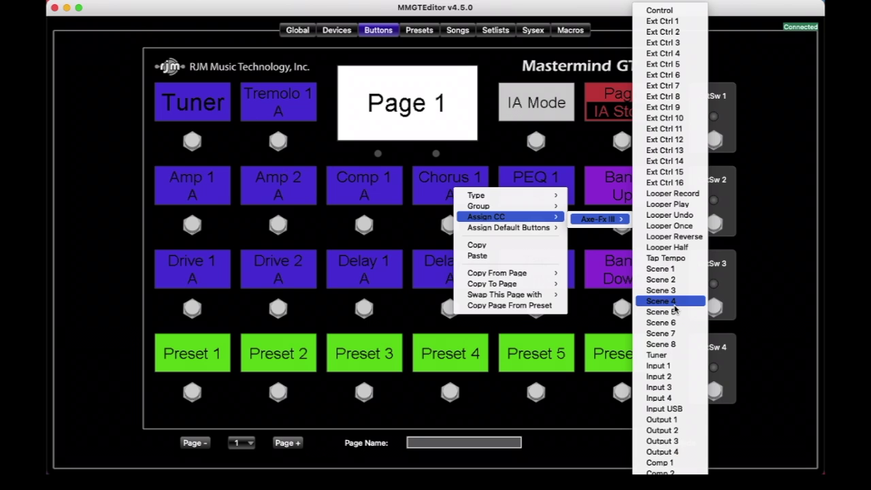
pyautogui.click(579, 148)
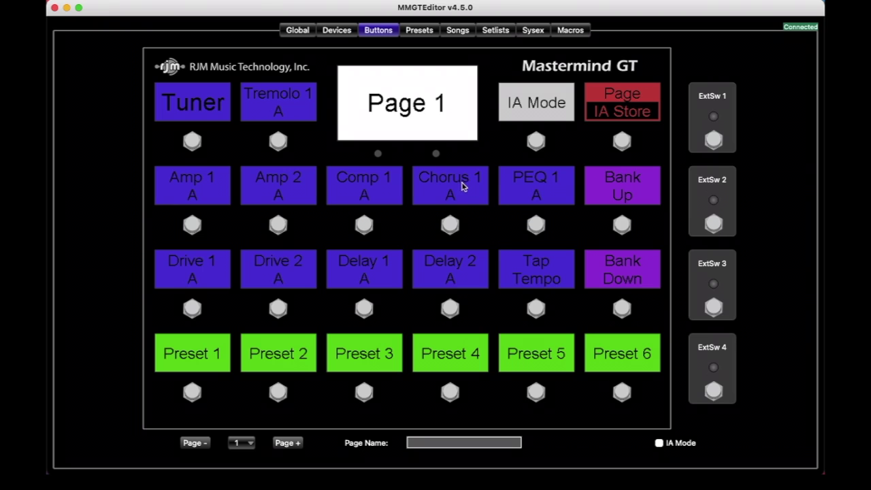
pyautogui.moveTo(464, 194); pyautogui.dragTo(281, 102)
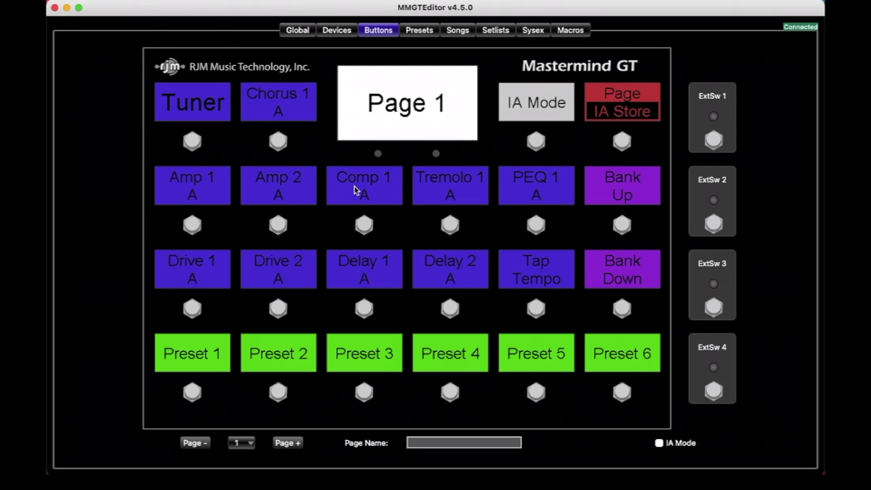
pyautogui.moveTo(351, 190); pyautogui.dragTo(447, 192)
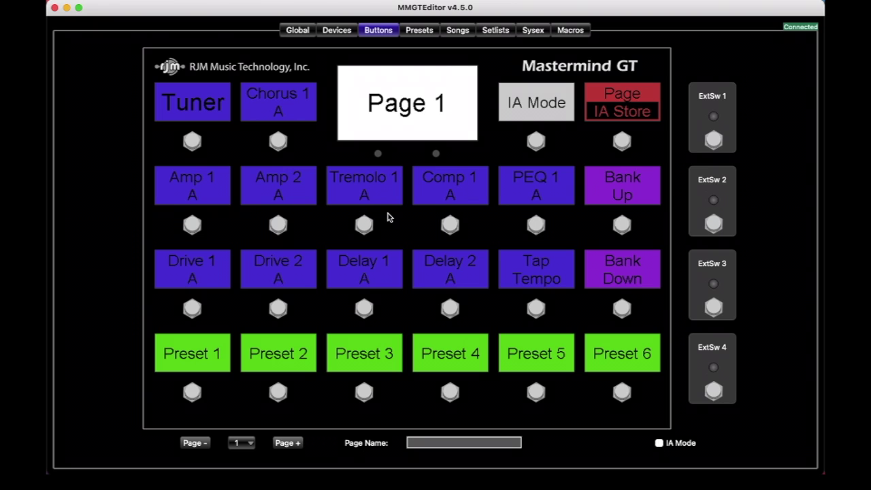
# Copy the PEQ 1 button and paste it over the Tuner button.
pyautogui.click(533, 192)
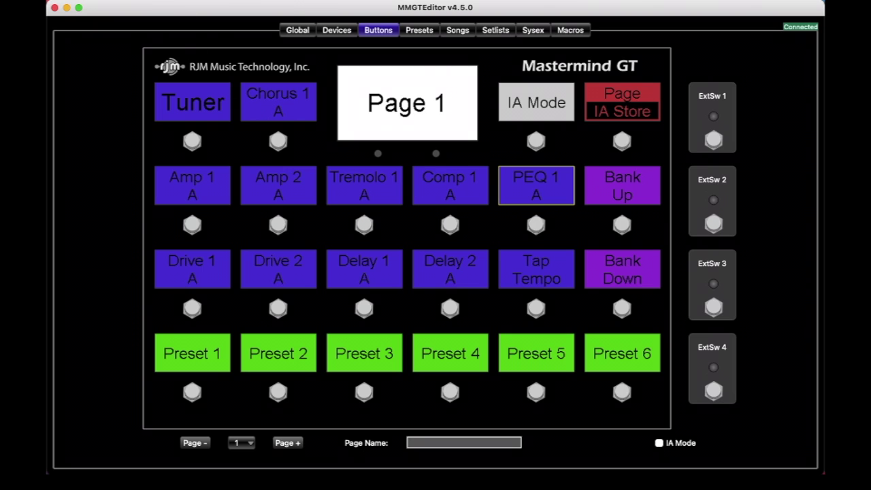
pyautogui.click(174, 0)
pyautogui.click(177, 8)
pyautogui.click(207, 115)
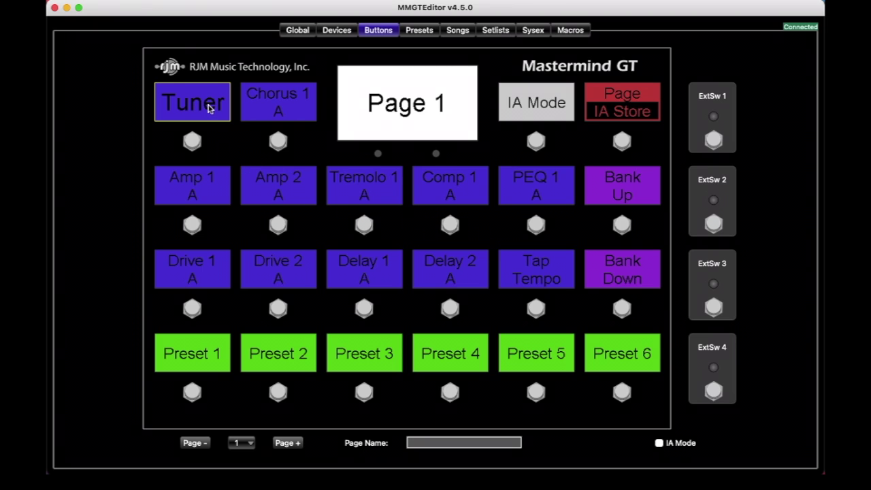
pyautogui.click(173, 1)
pyautogui.click(175, 22)
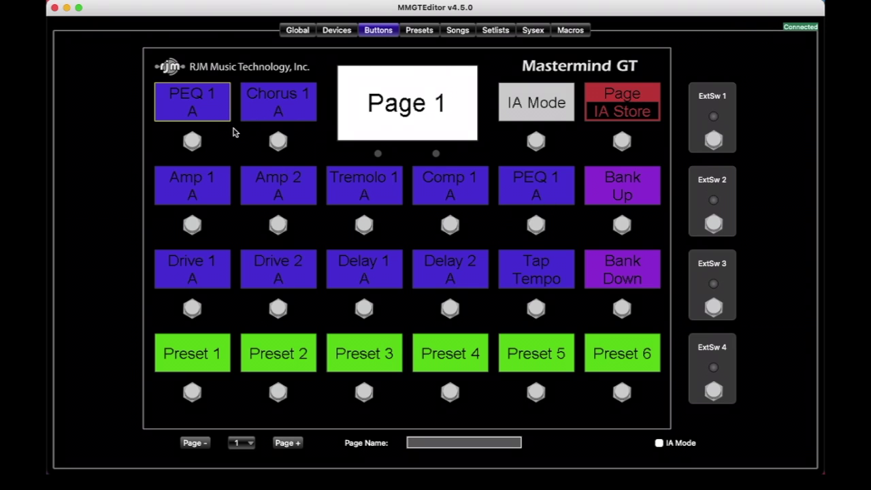
pyautogui.rightClick(281, 188)
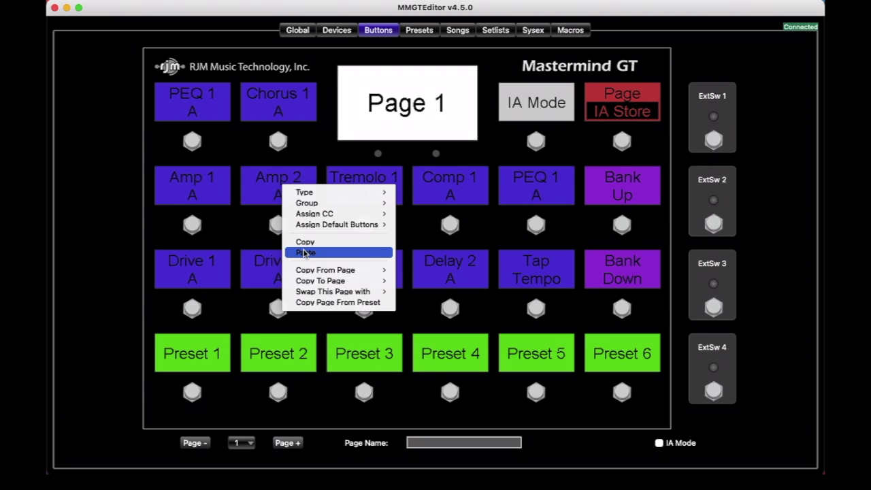
# Copy the whole of Page 1 onto Page 2, confirming the overwrite.
pyautogui.click(312, 157)
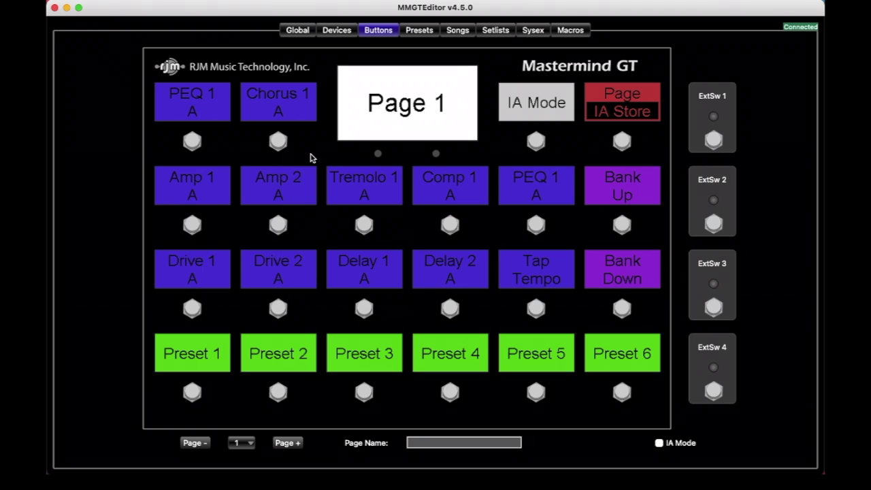
pyautogui.rightClick(295, 187)
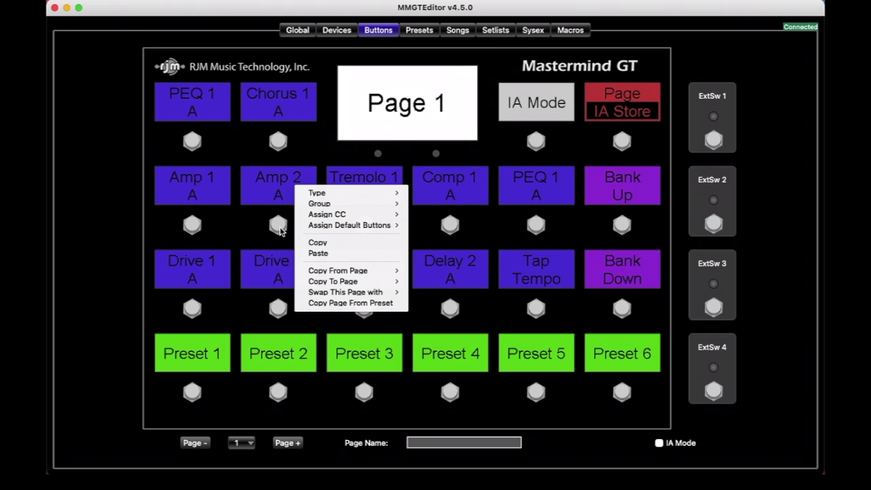
pyautogui.moveTo(327, 280)
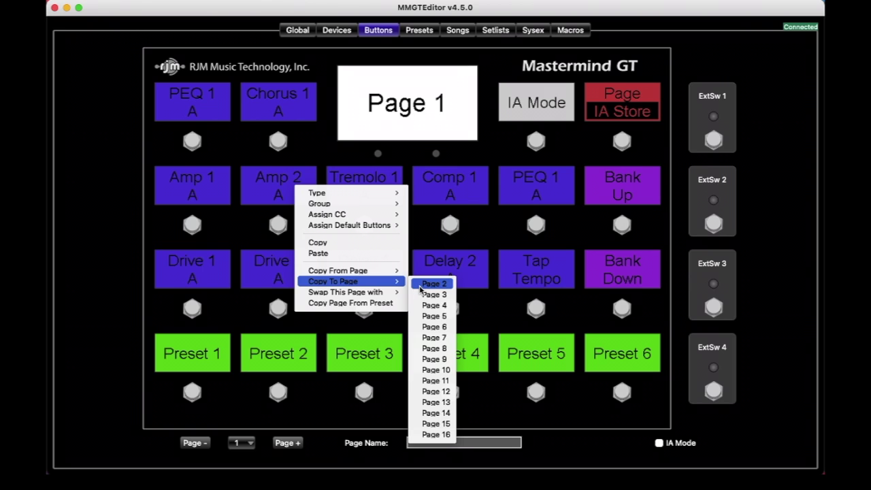
pyautogui.click(420, 288)
pyautogui.click(486, 259)
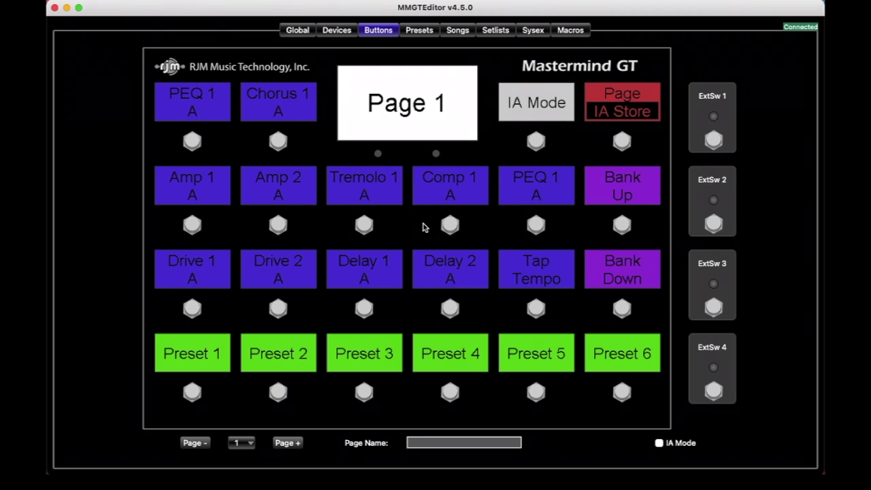
# Move the editor to Page 2 to show the copied layout.
pyautogui.click(252, 444)
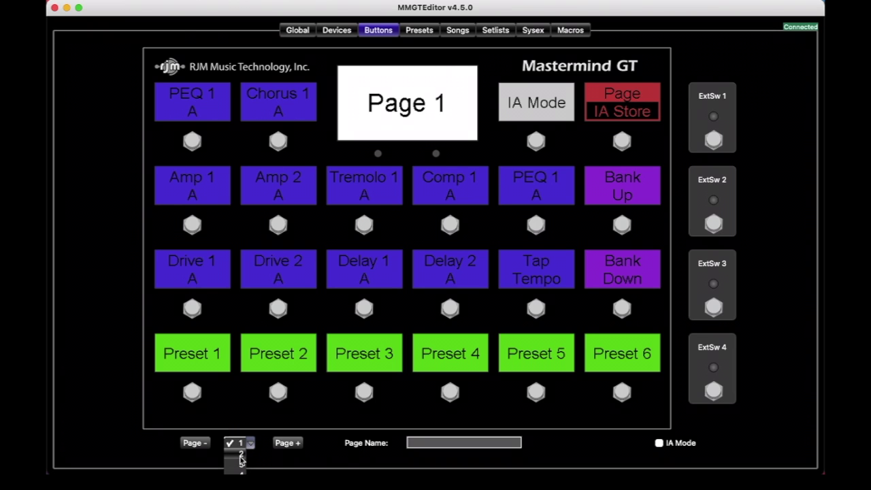
pyautogui.click(272, 458)
pyautogui.click(295, 447)
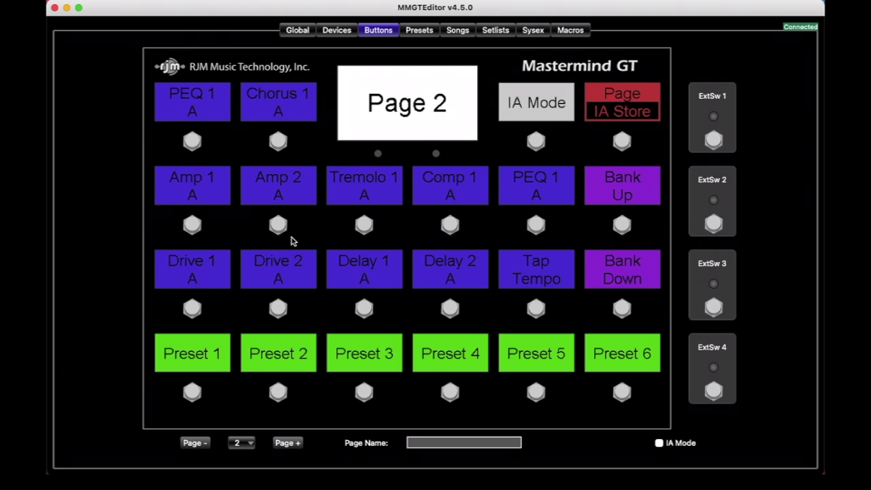
# Change the Drive 1 and Drive 2 buttons on page 2 to Preset type.
pyautogui.rightClick(189, 268)
pyautogui.moveTo(218, 275)
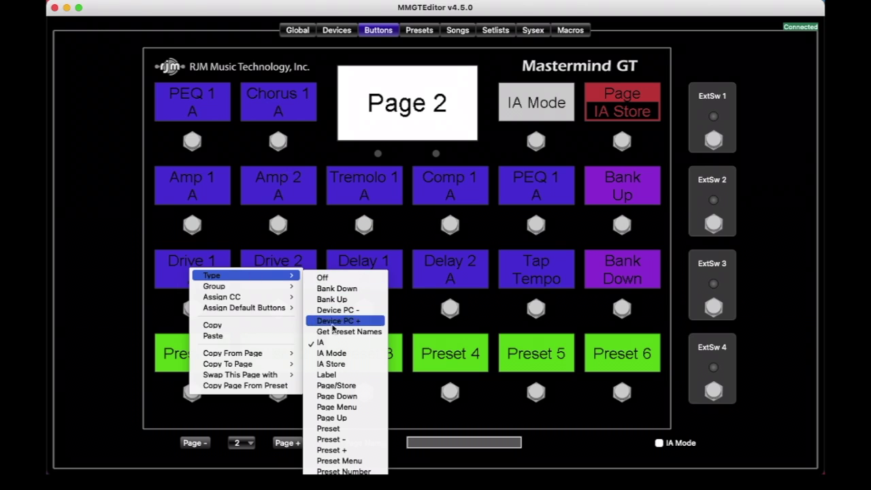
pyautogui.click(352, 428)
pyautogui.rightClick(290, 278)
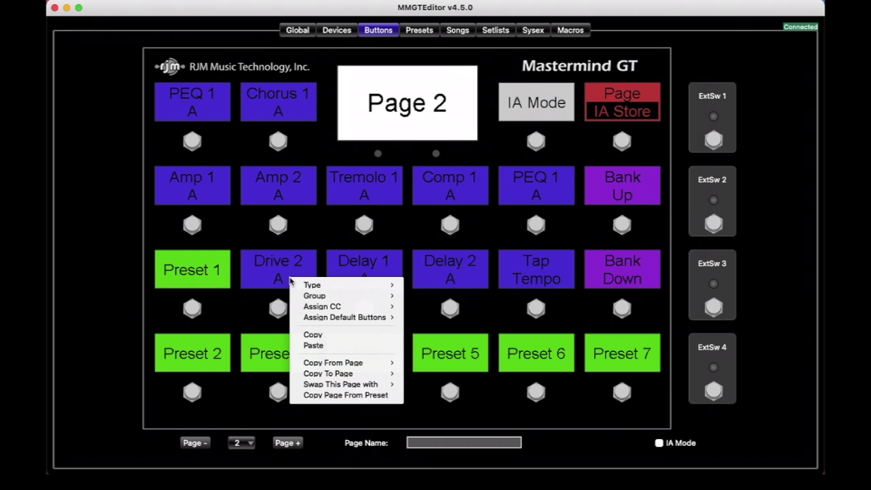
pyautogui.moveTo(382, 285)
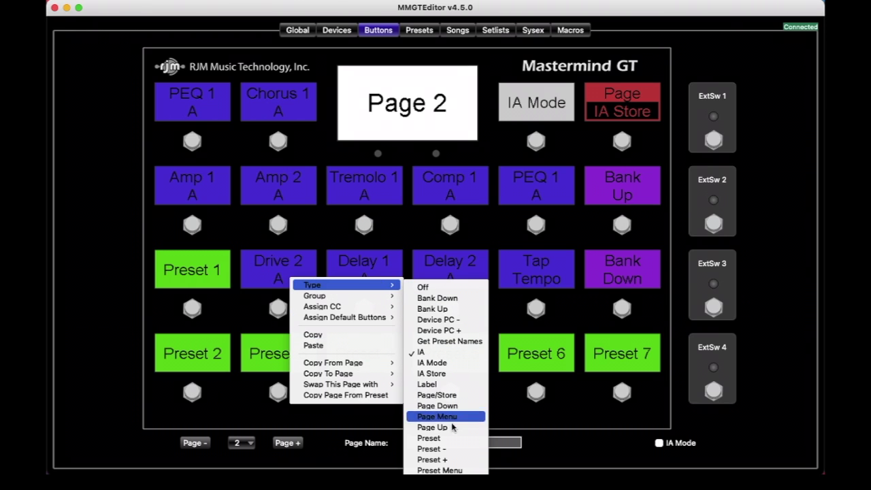
pyautogui.click(428, 435)
# Make Delay 1, Delay 2 and Tap Tempo presets too, then compare pages 1 and 2.
pyautogui.rightClick(378, 274)
pyautogui.moveTo(444, 282)
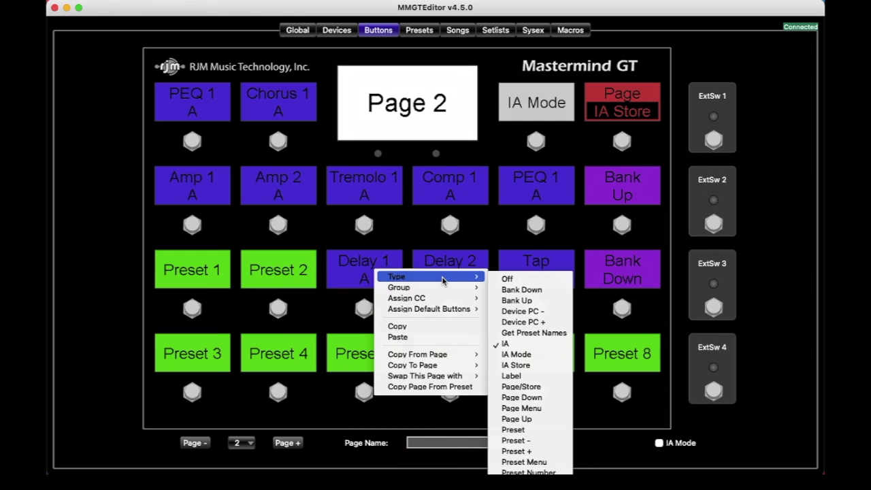
pyautogui.click(518, 431)
pyautogui.rightClick(453, 265)
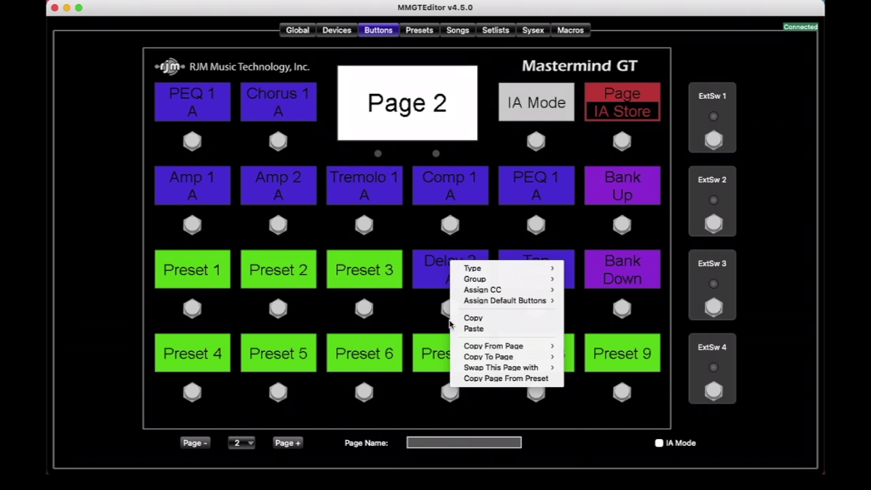
pyautogui.moveTo(525, 270)
pyautogui.click(590, 421)
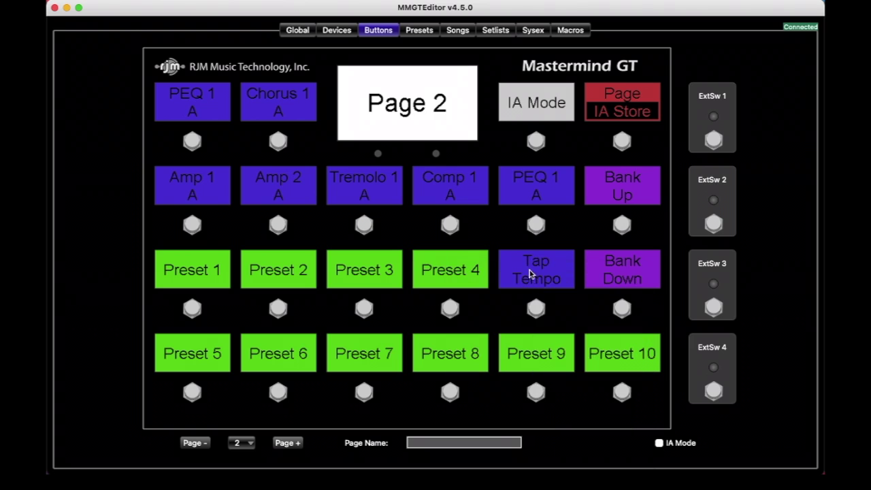
pyautogui.rightClick(529, 270)
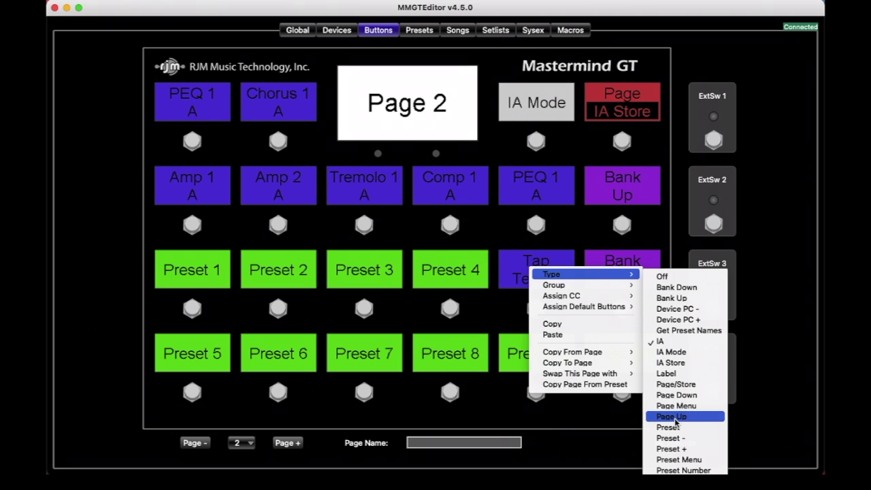
pyautogui.click(663, 426)
pyautogui.click(198, 443)
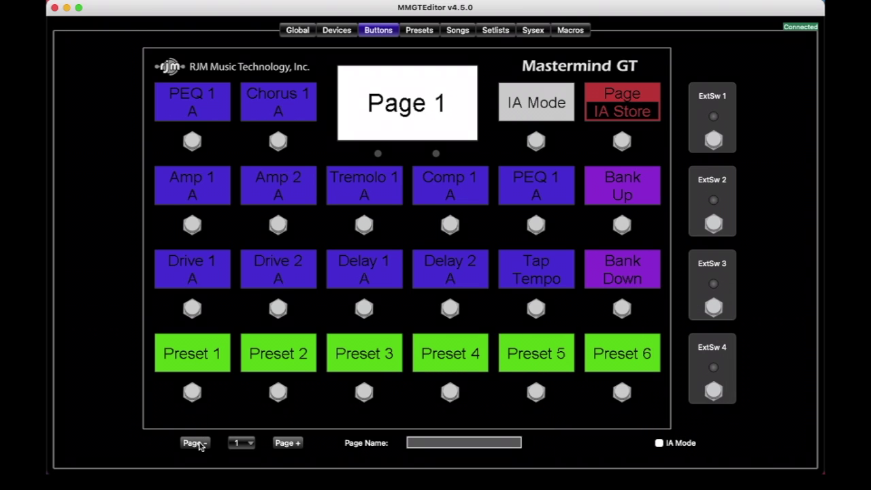
pyautogui.click(288, 443)
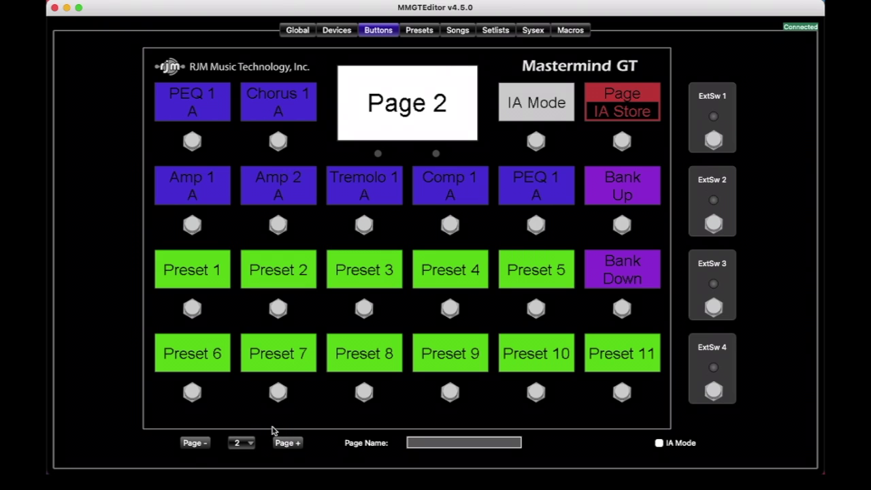
# Enter 'Presets' as page 2's name, briefly checking the Global settings before returning to Buttons.
pyautogui.click(417, 442)
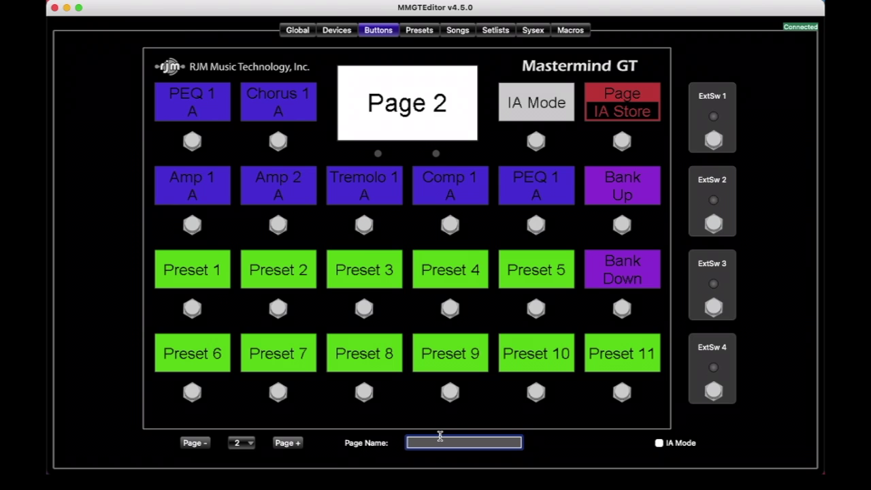
pyautogui.write('Presets')
pyautogui.click(299, 31)
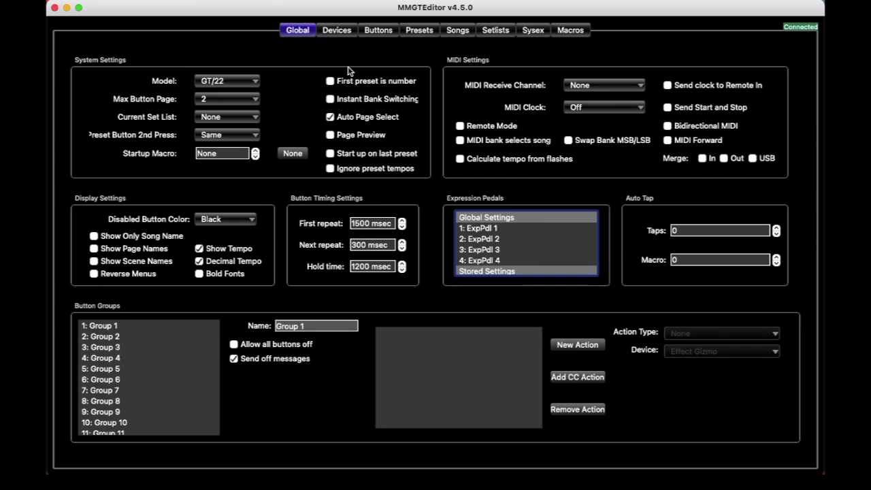
pyautogui.click(378, 31)
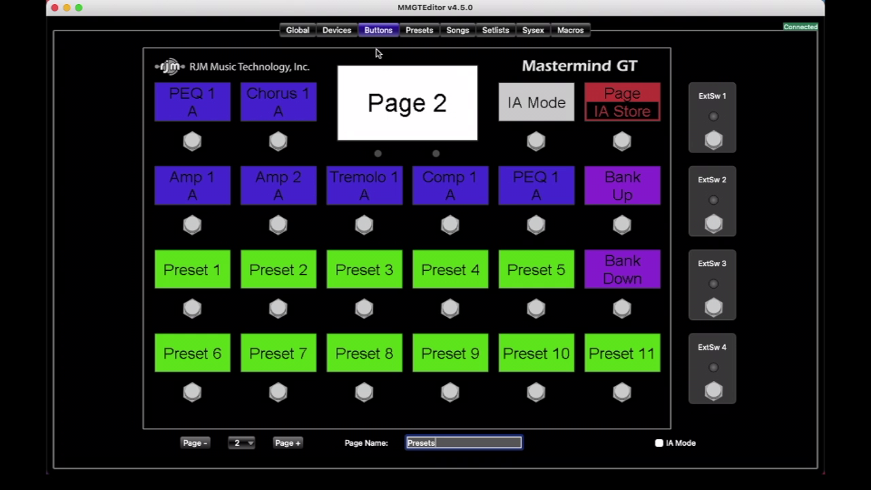